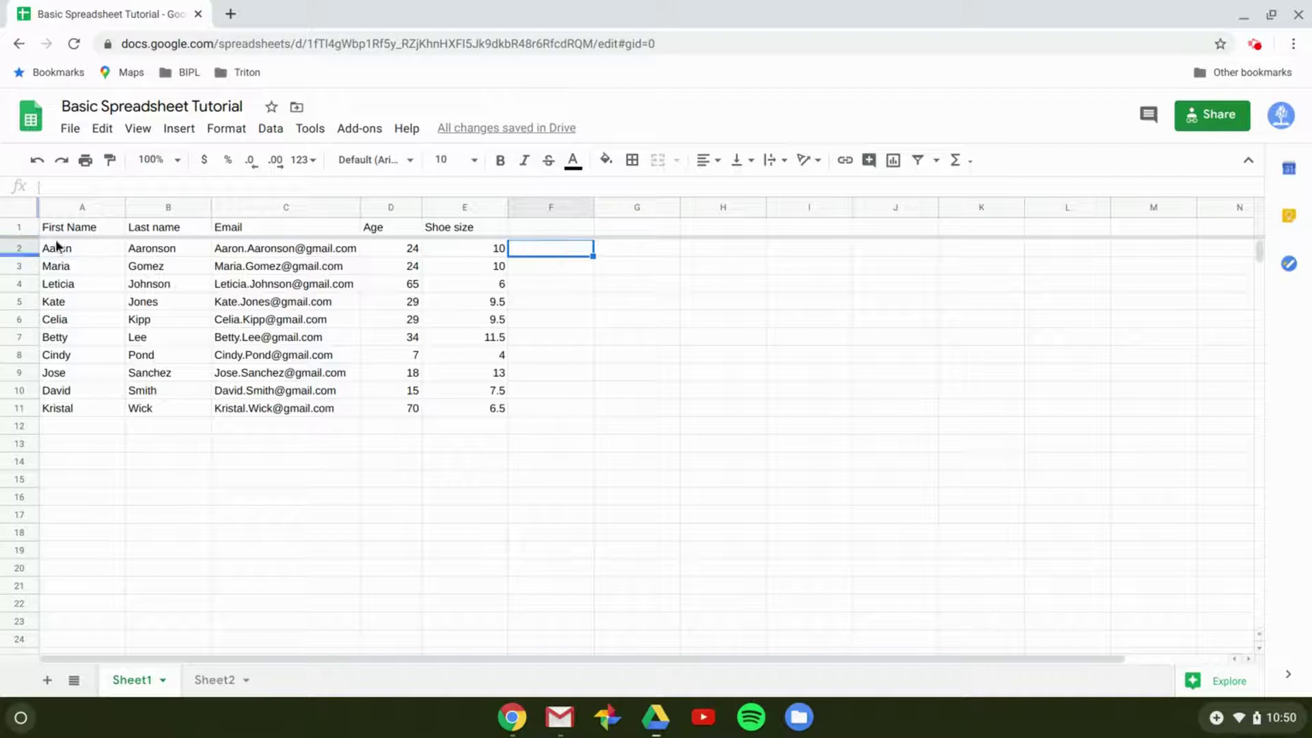
Step: Enter the formula =A2 in cell F2 to reference the first name in cell A2
left_click(72, 247)
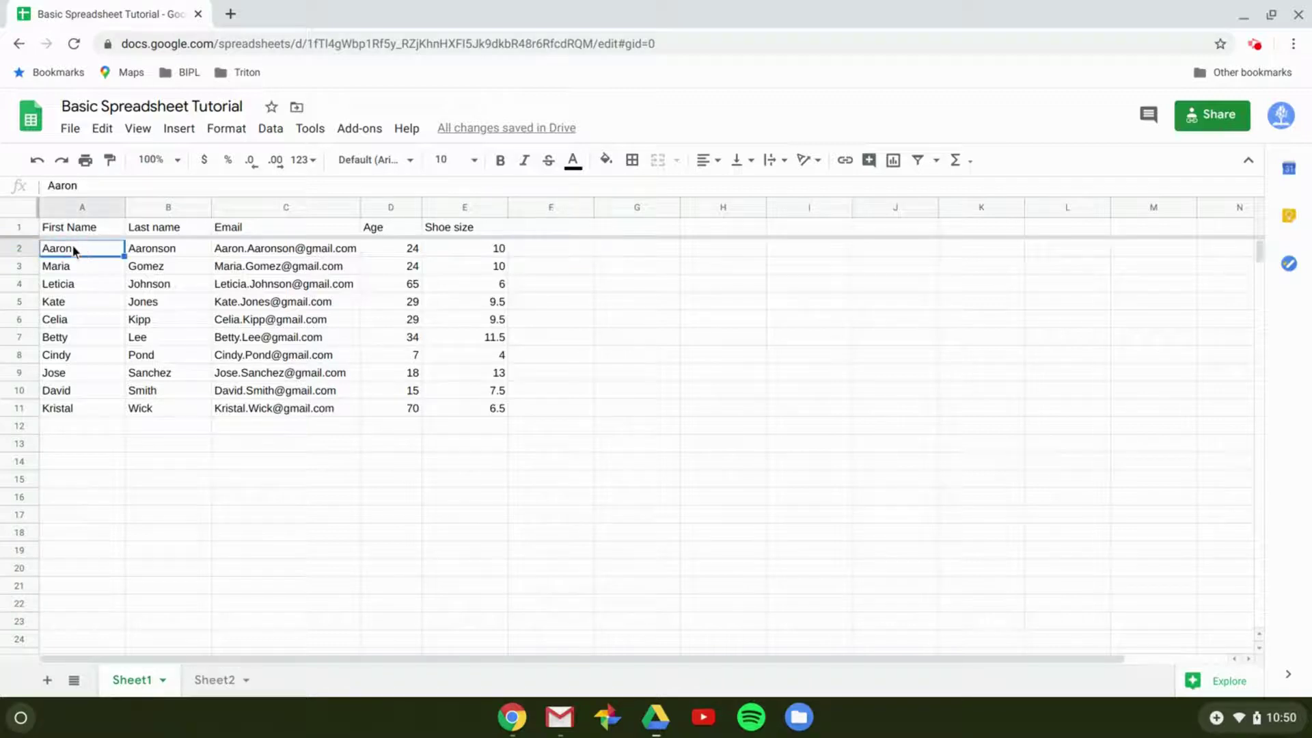
left_click(540, 256)
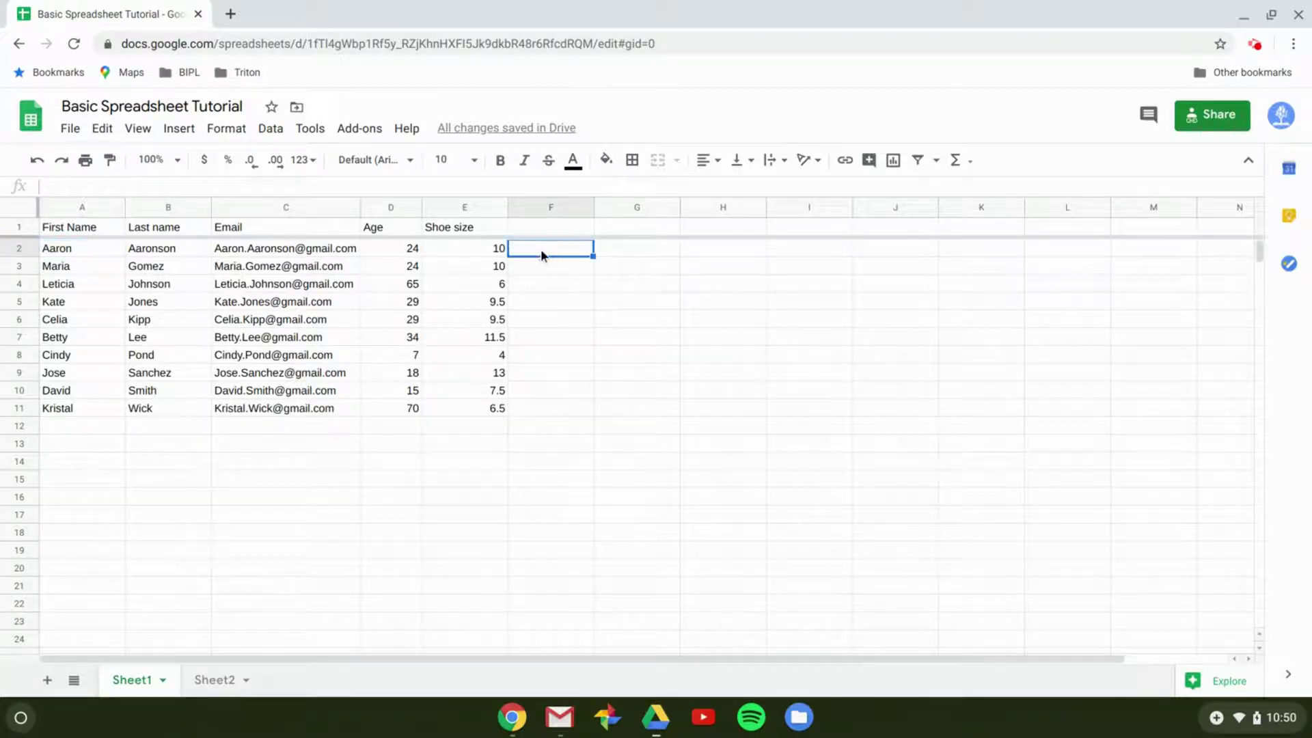
type("=")
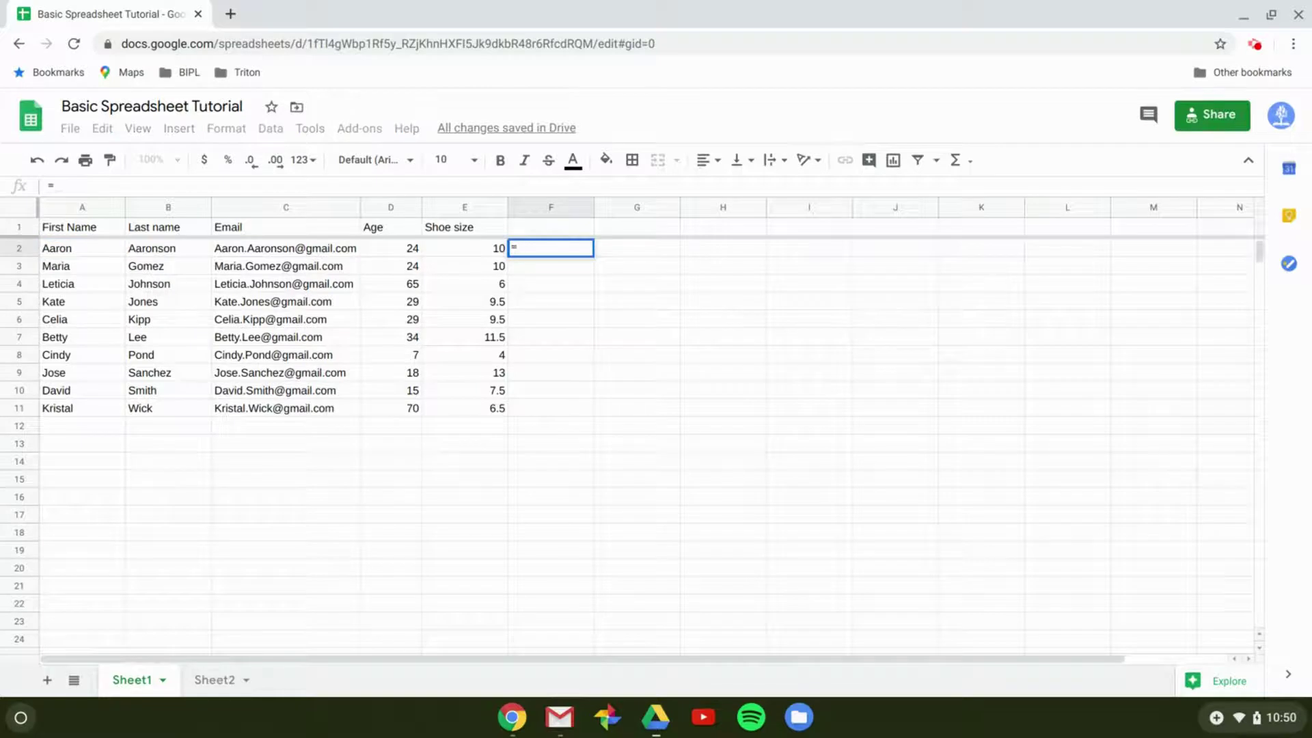
type("A2")
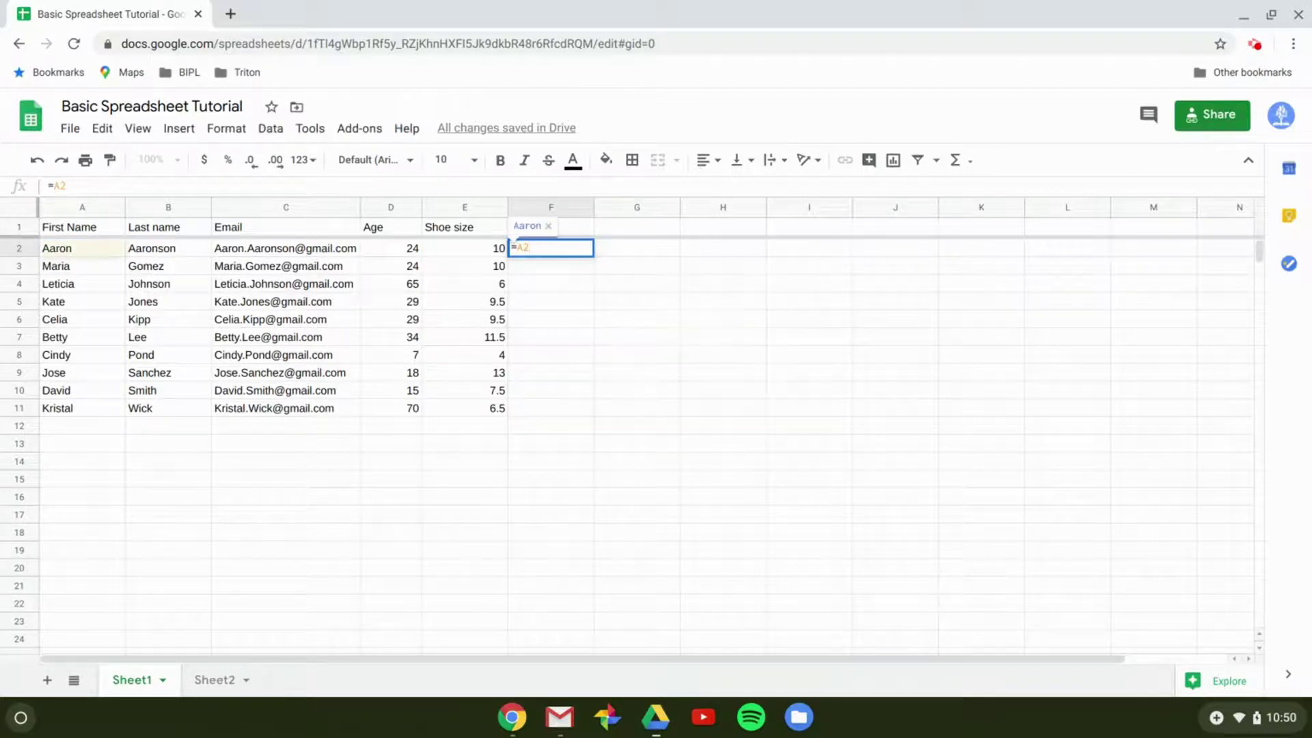
key("Return")
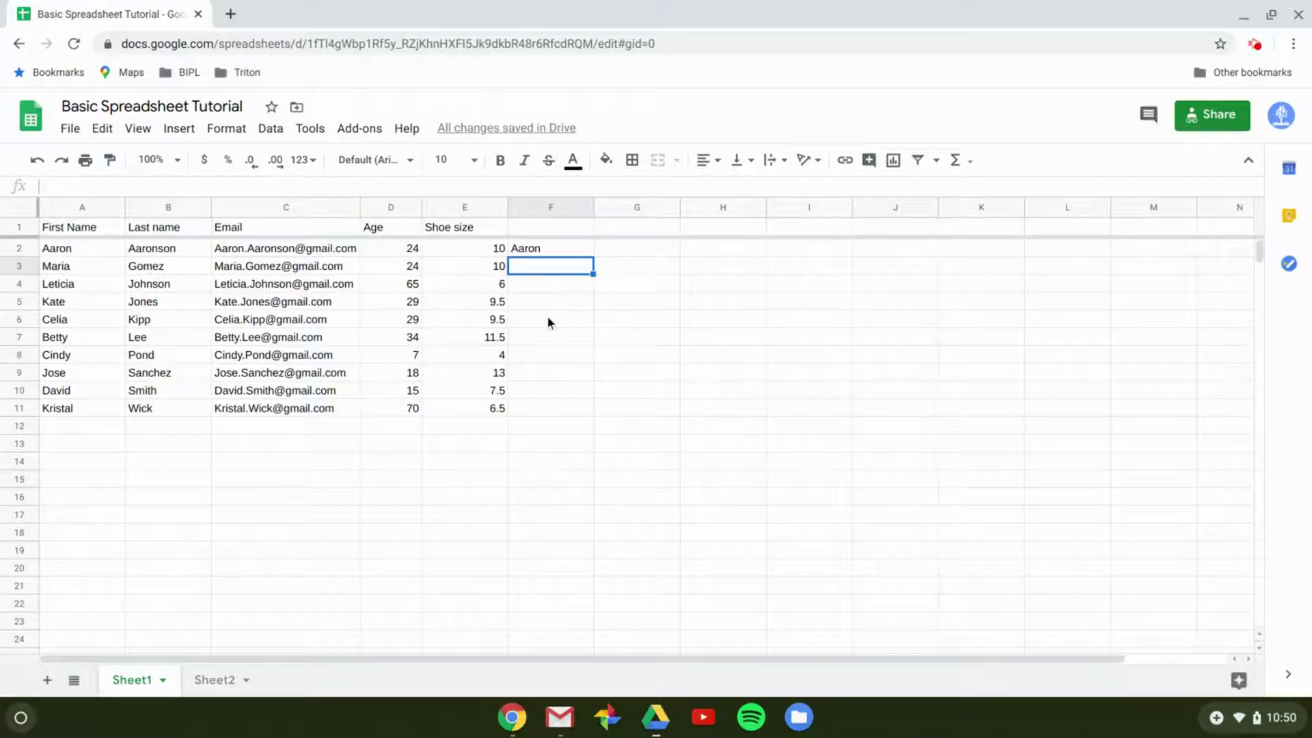
Step: Replace the first name in cell A2 with a different name and check the linked cell F2
left_click(67, 252)
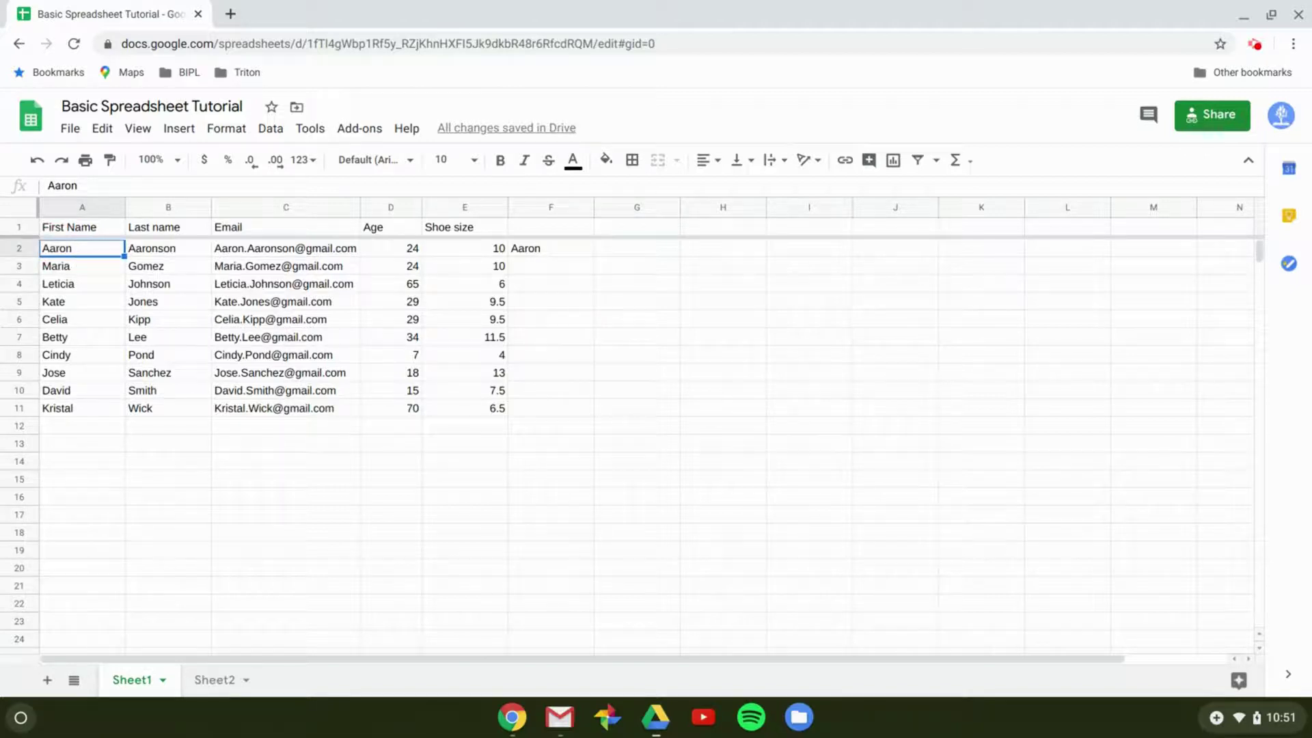
type("Bill")
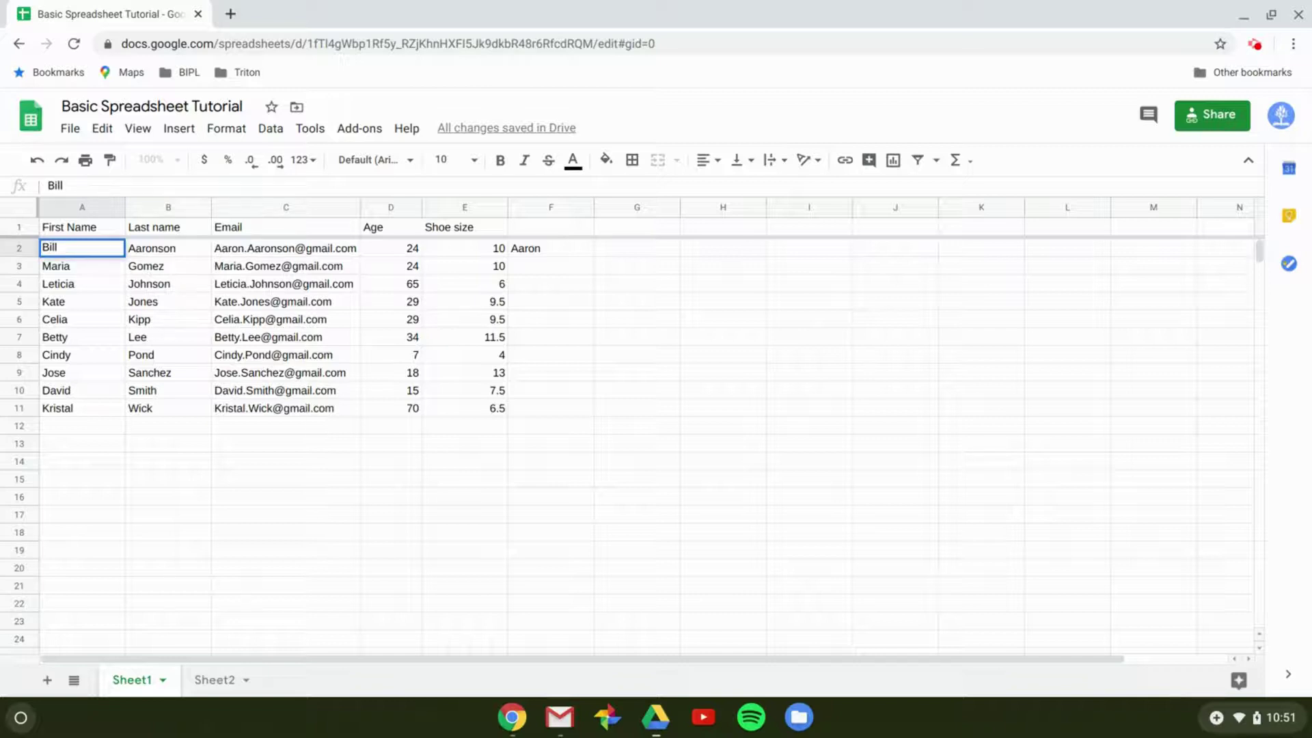
key("Return")
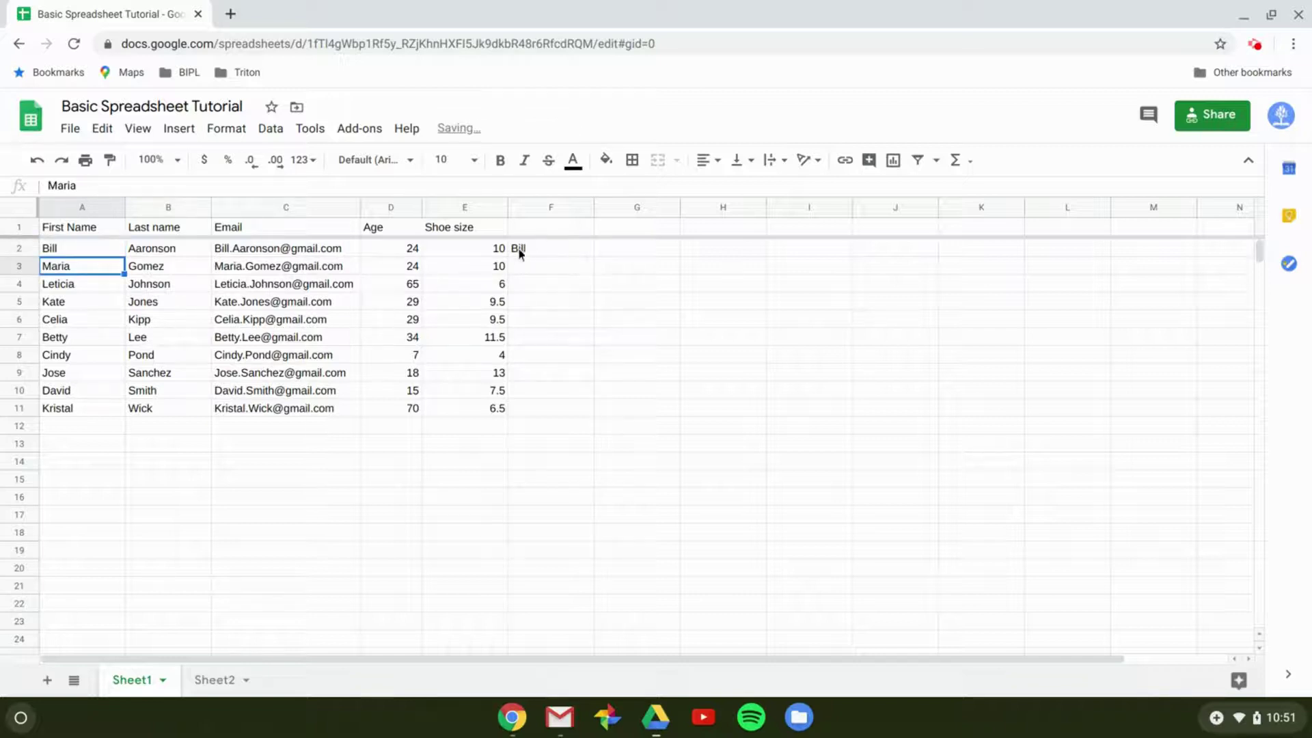
left_click(545, 248)
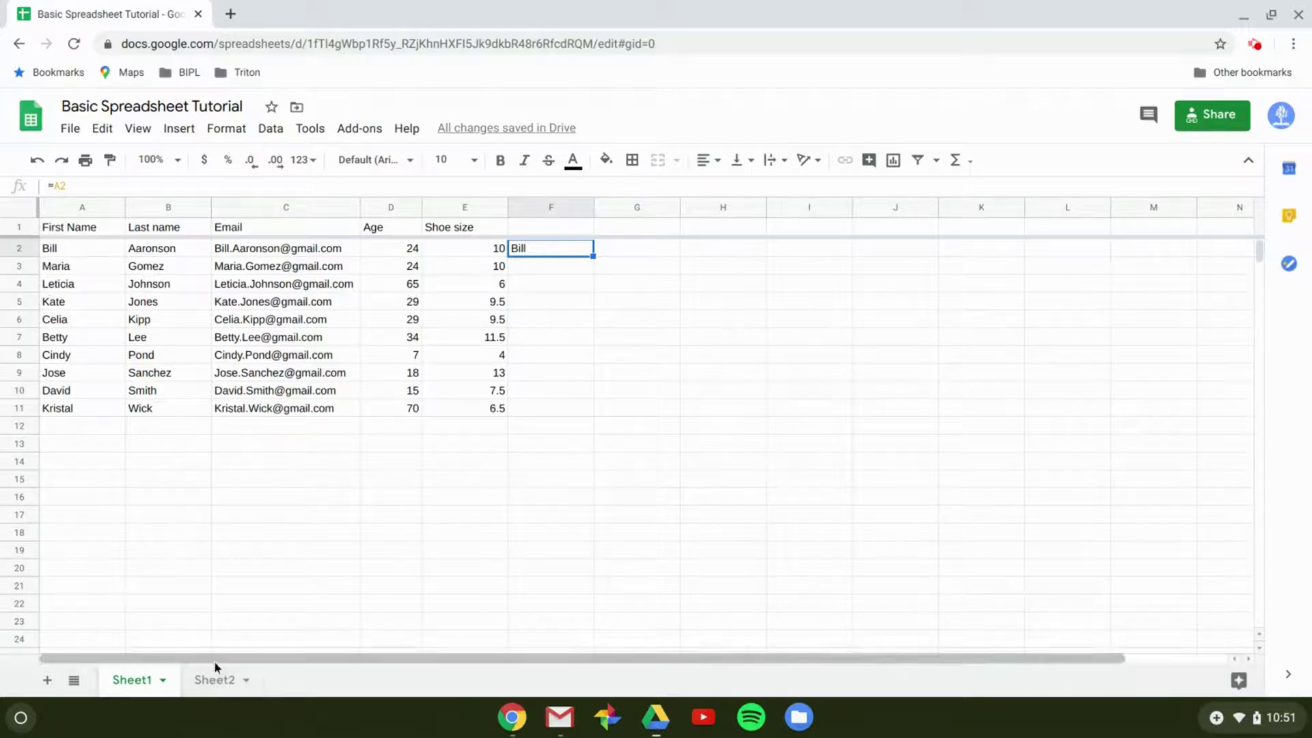
Step: Enter the formula =Sheet1!A2 in cell A1 of Sheet2 and select that cell to review it
left_click(218, 680)
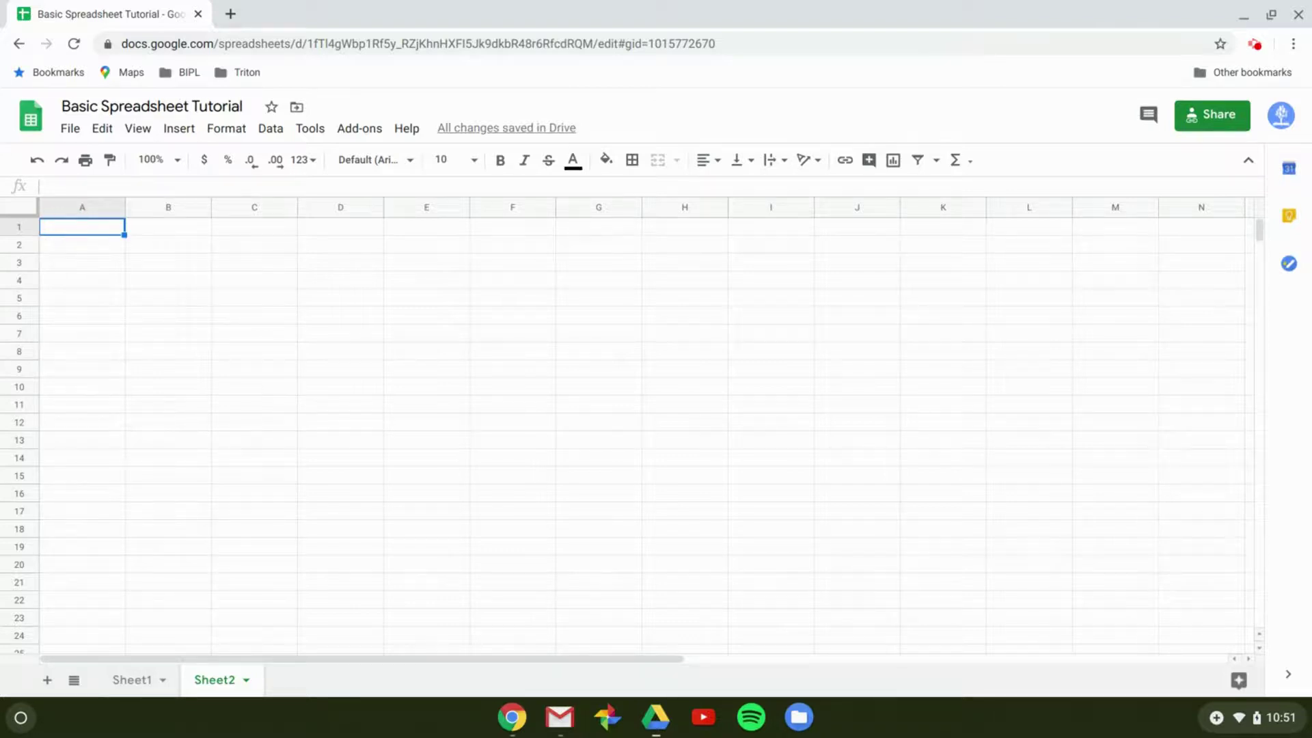
type("=")
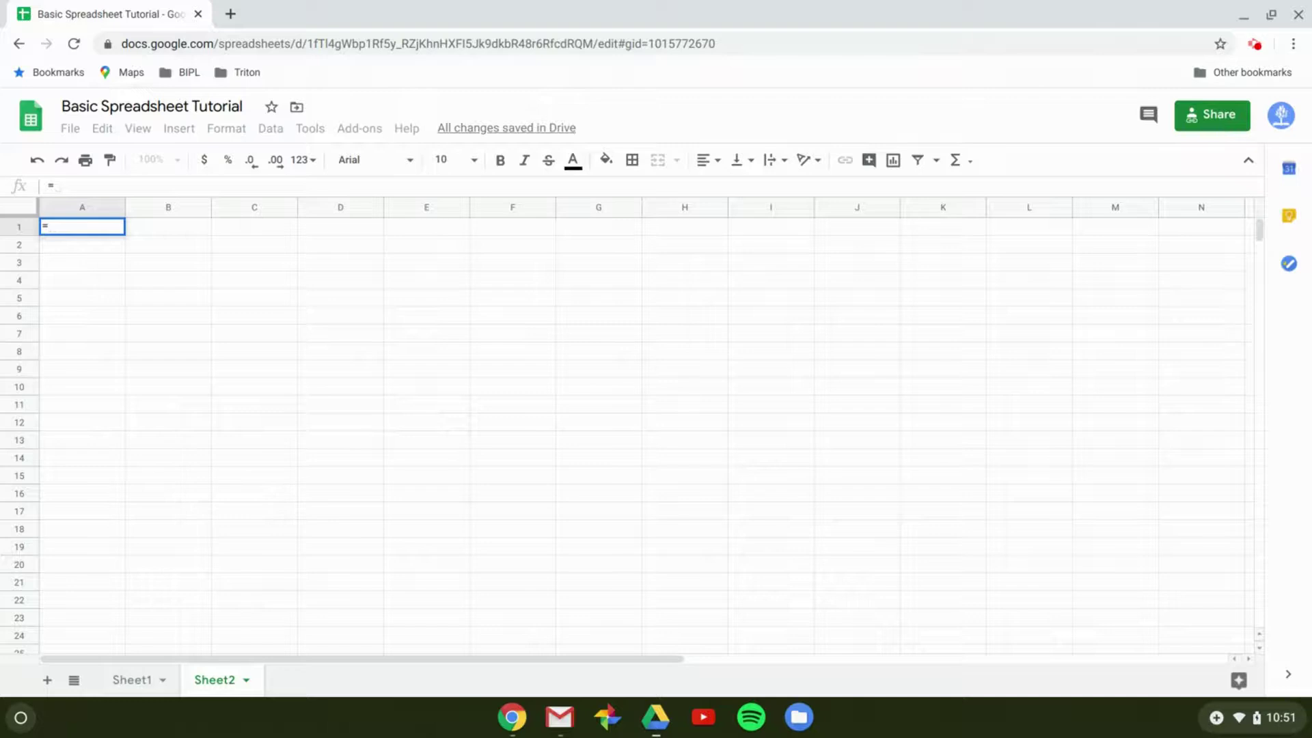
type("Sh")
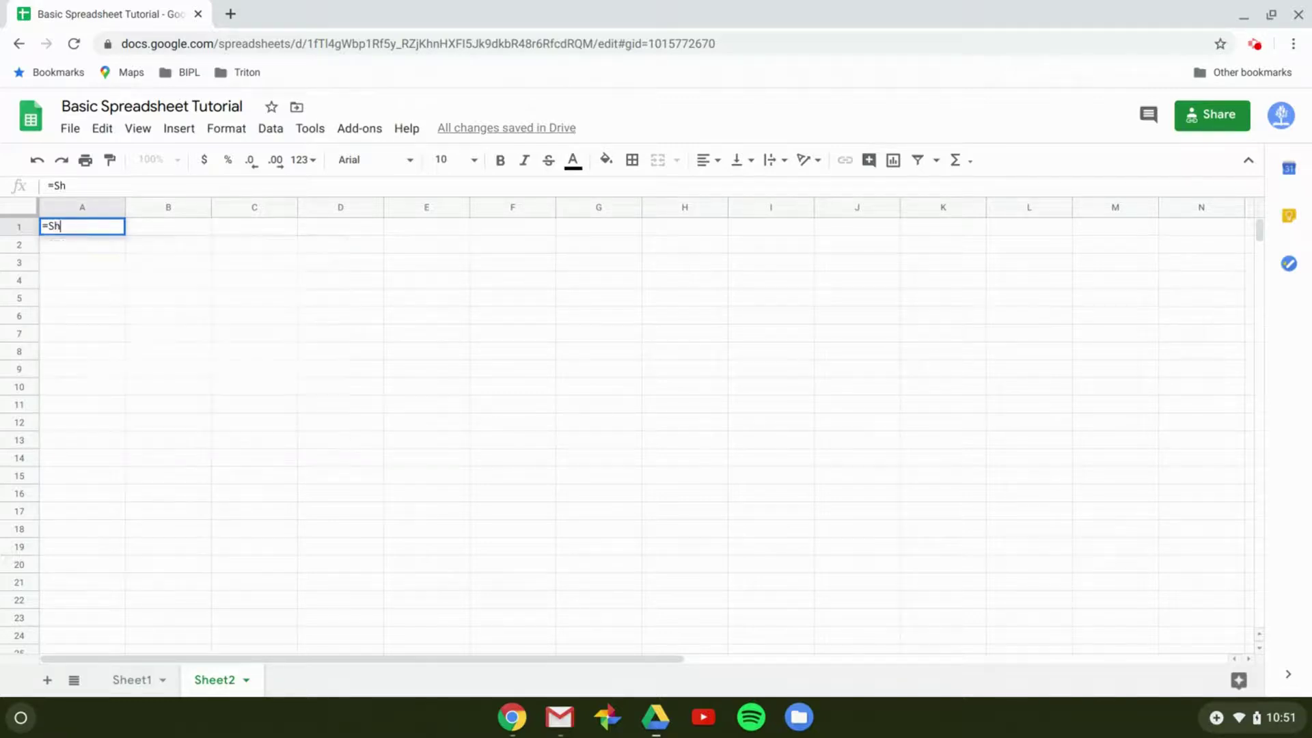
type("eet1!A2")
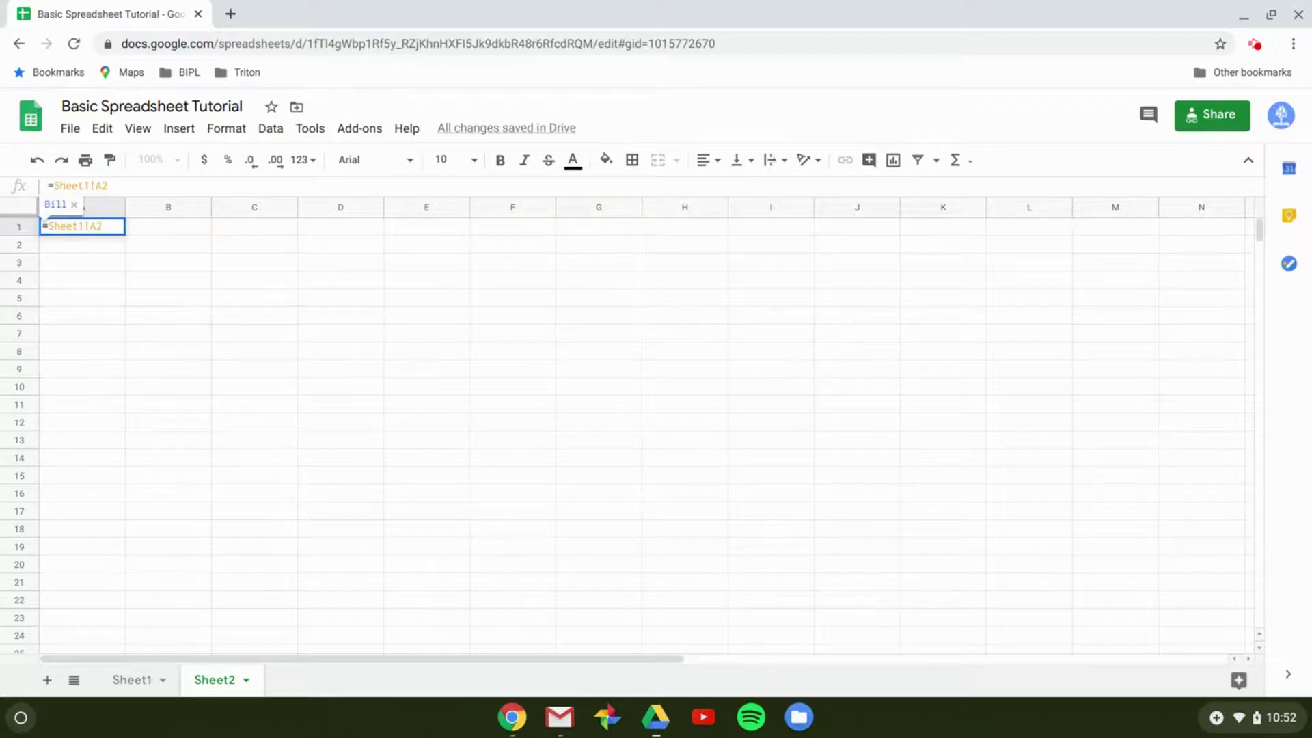
key("Return")
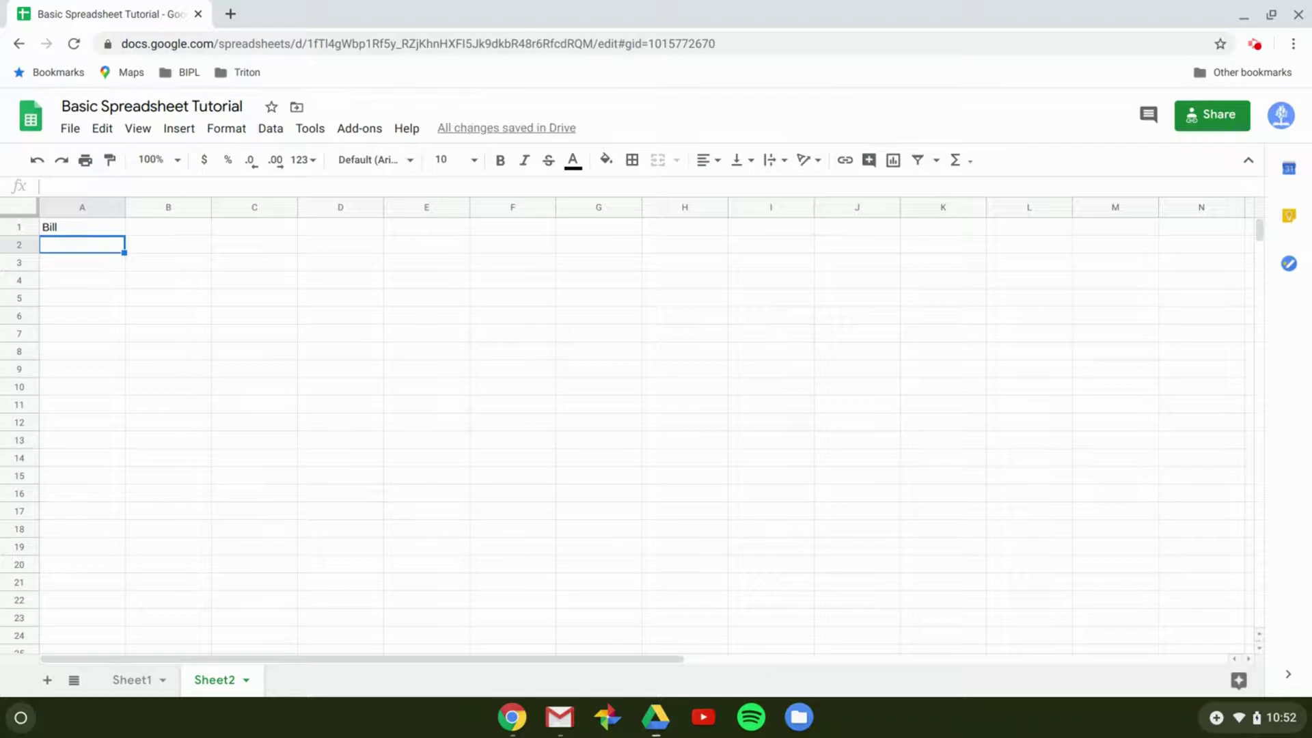
left_click(69, 229)
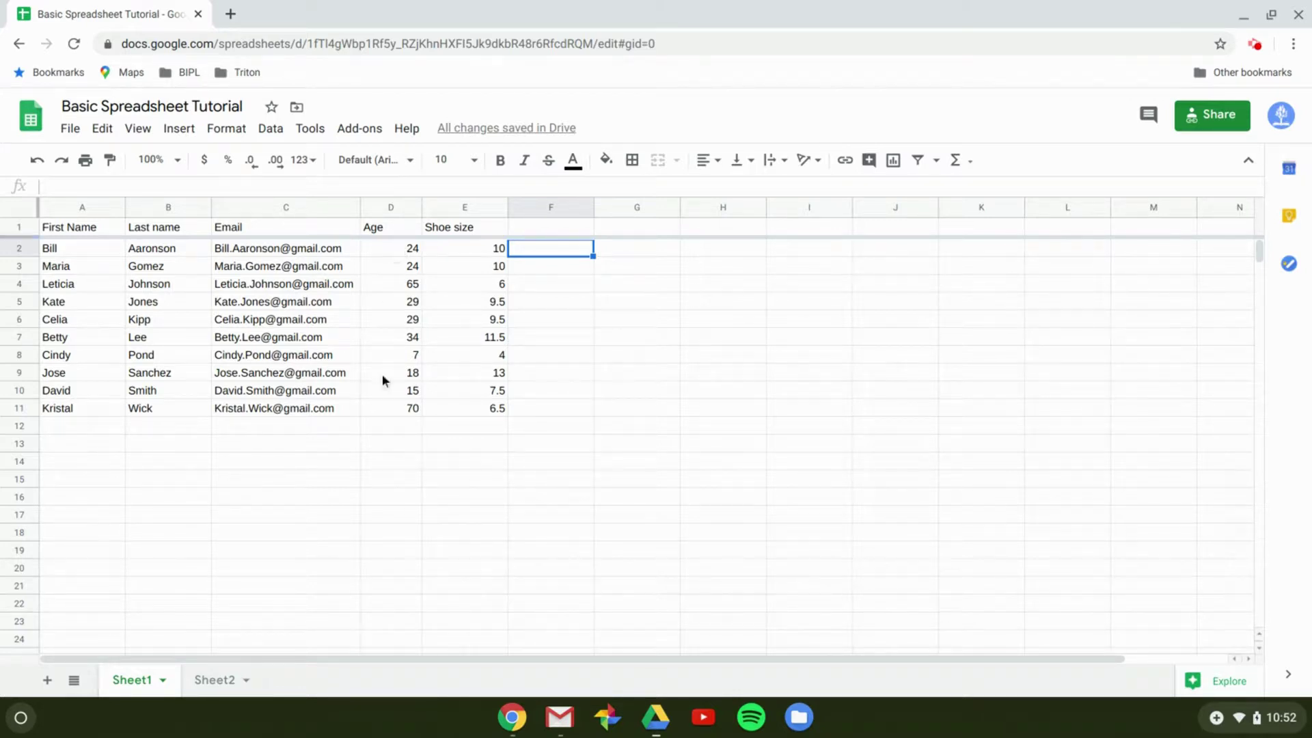
Step: Total the Age column in cell D12 of Sheet1 with the formula =sum(D2:D11) and select the cell to review it
left_click(394, 429)
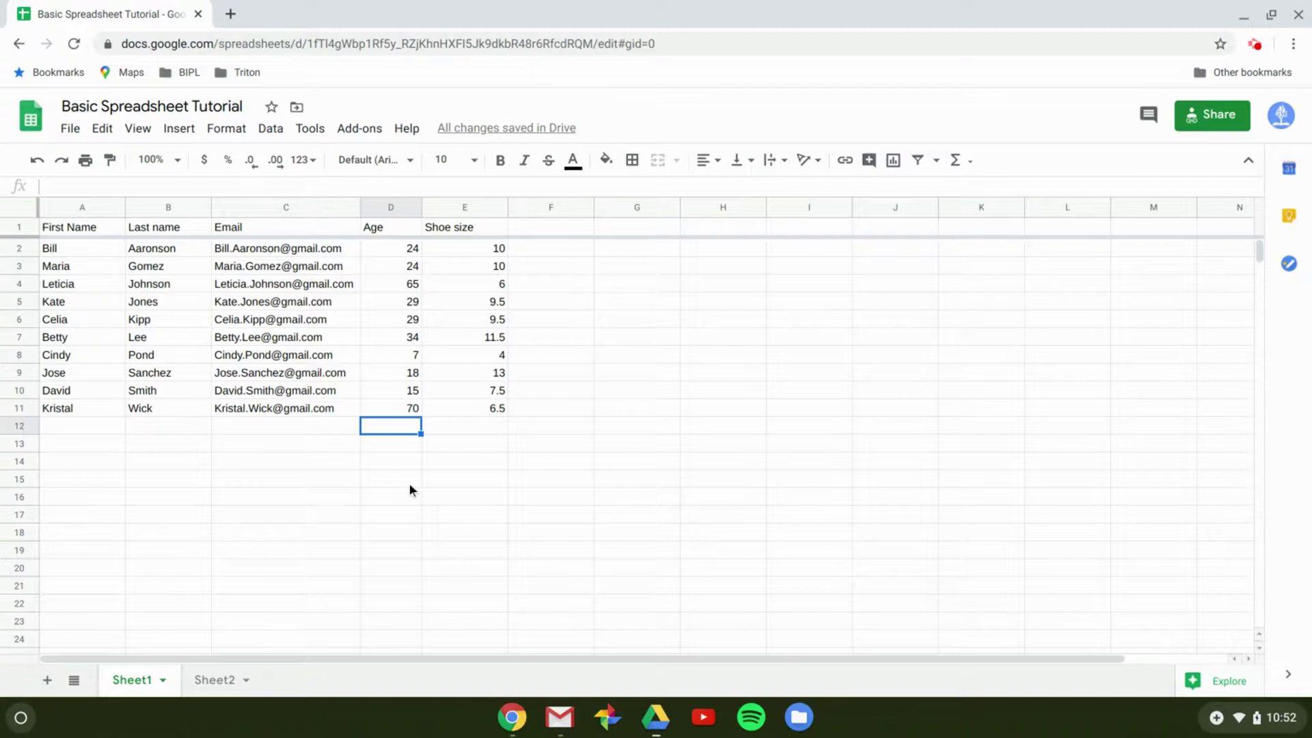
type("+")
key("BackSpace")
type("=")
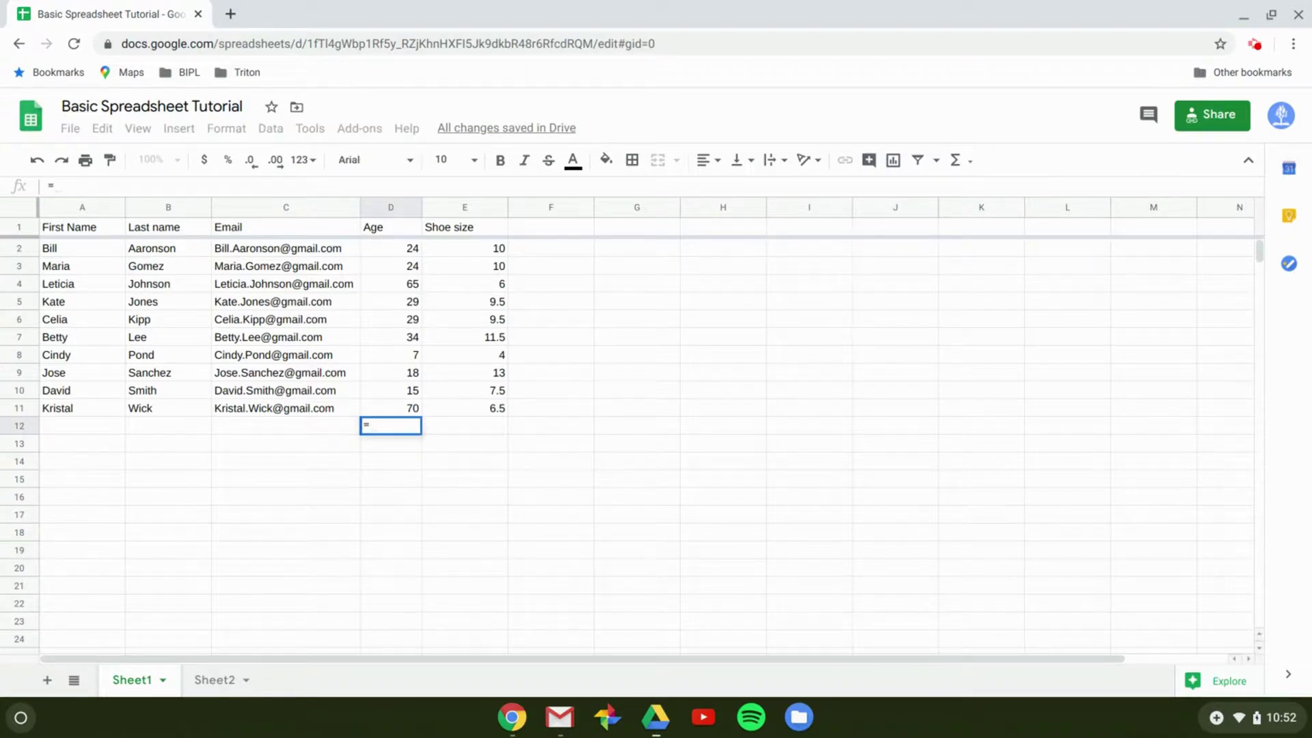
type("su")
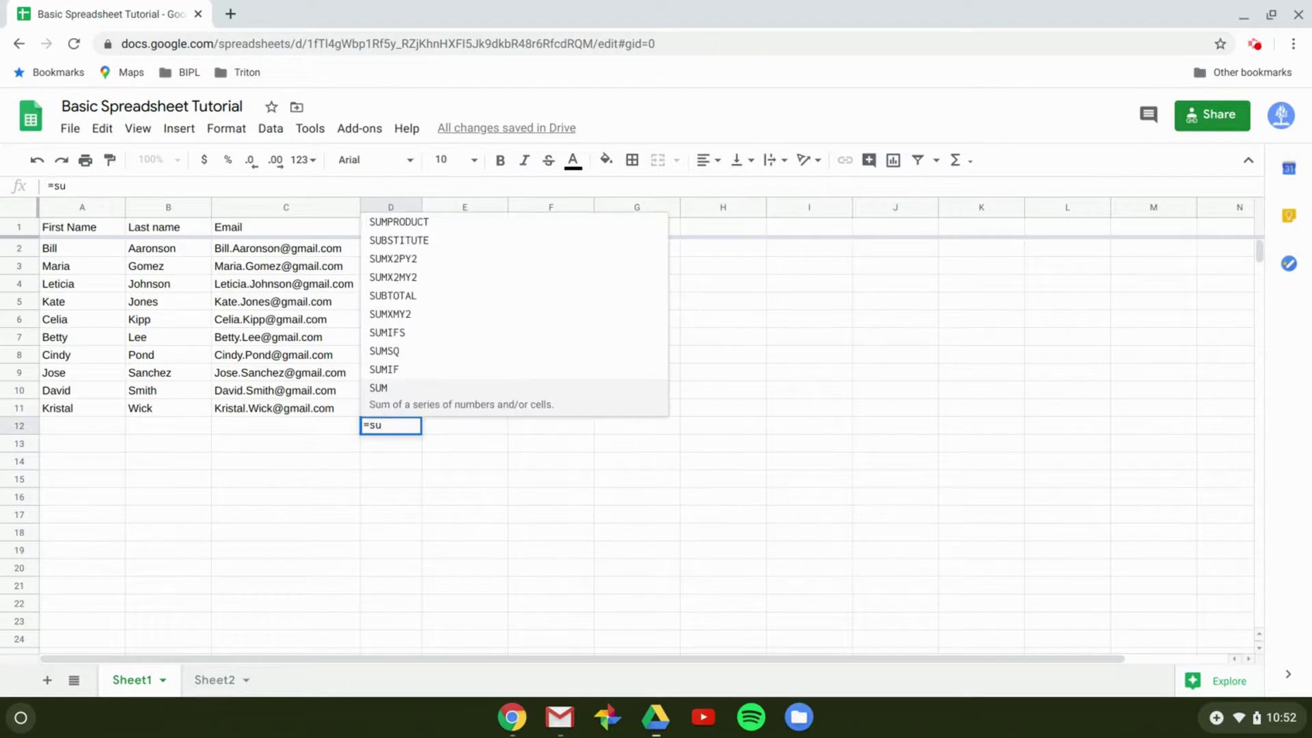
type("m")
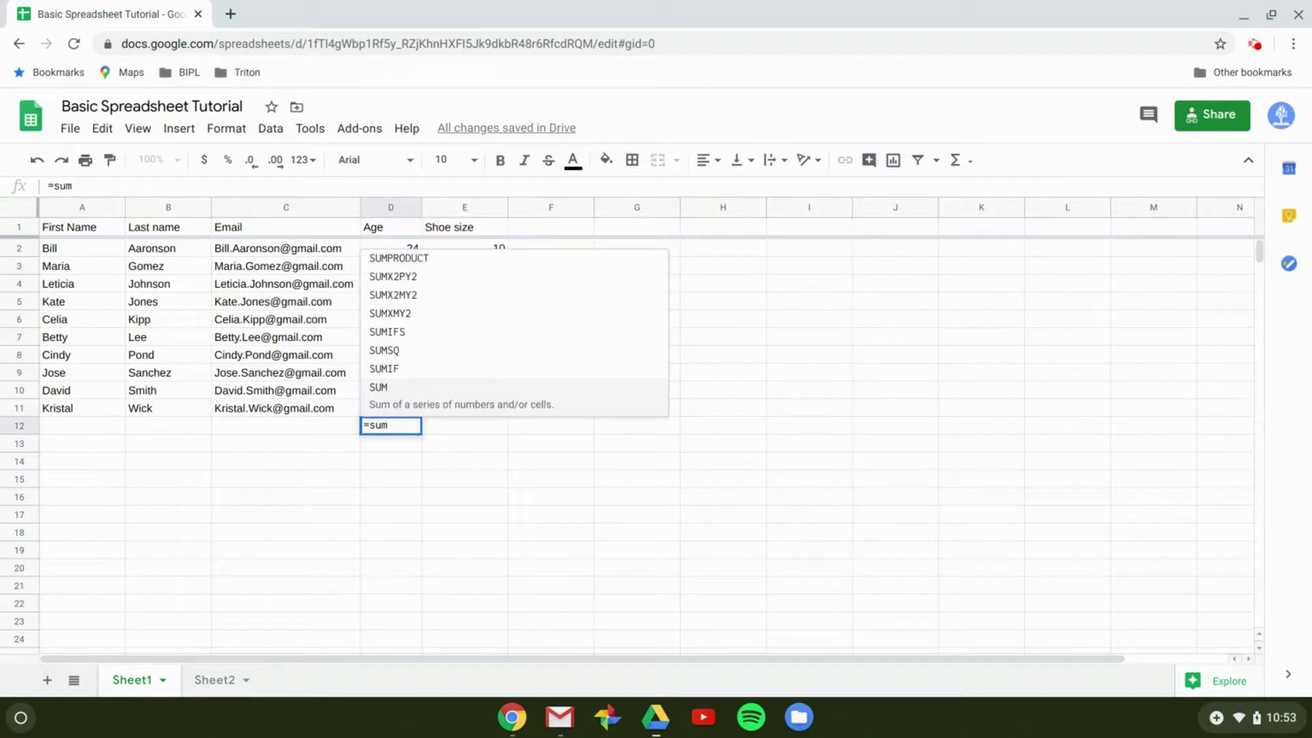
type("(")
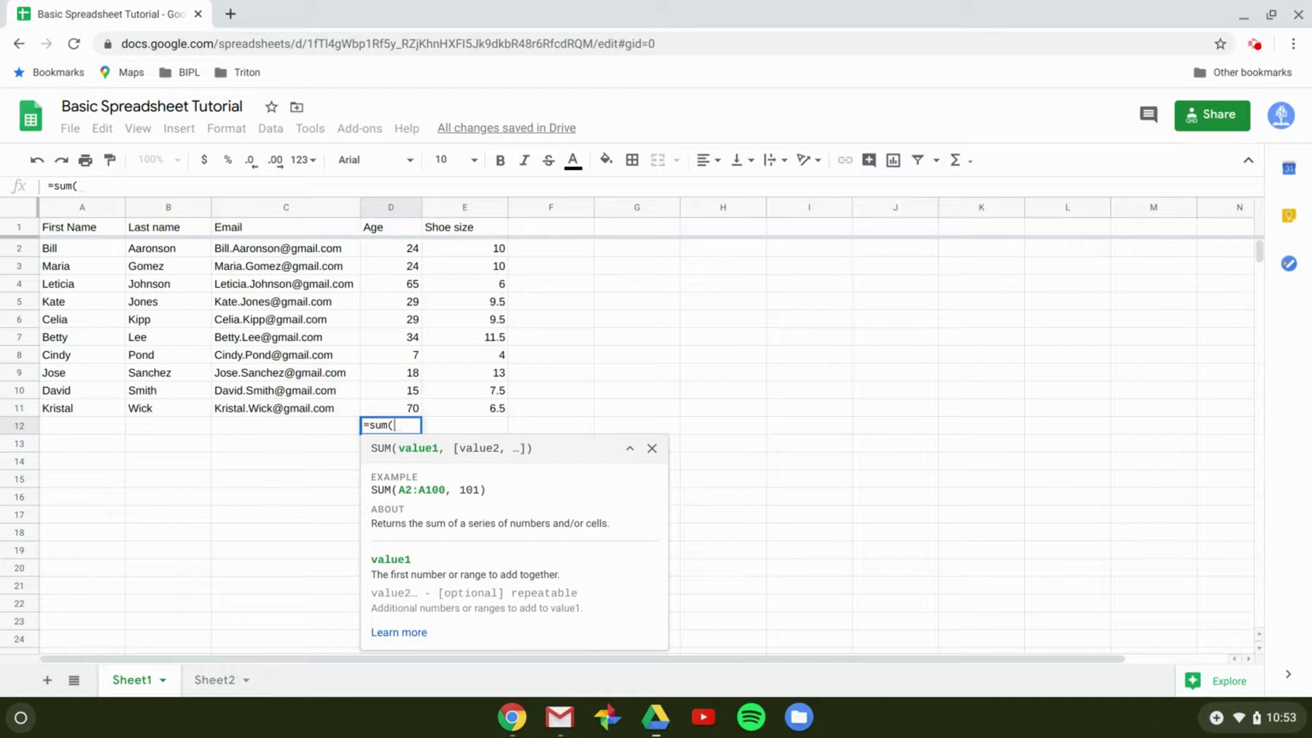
type("D2:")
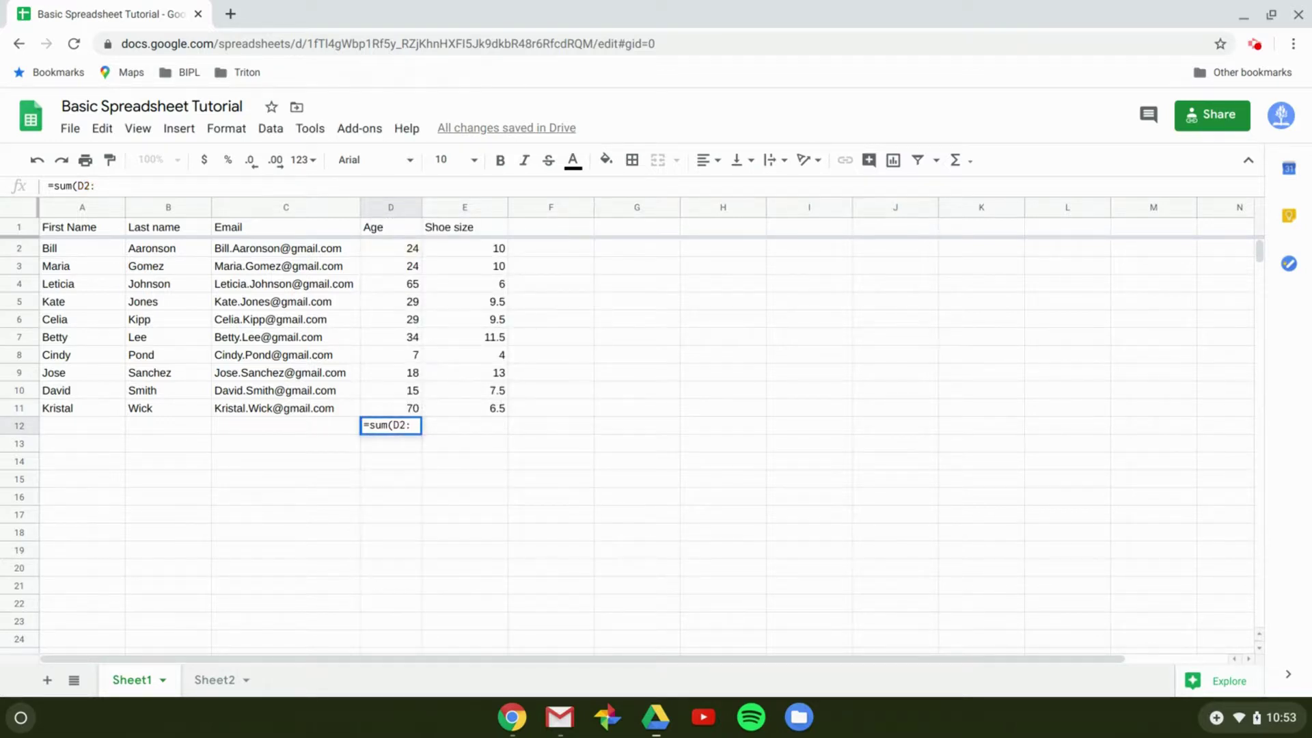
type("D")
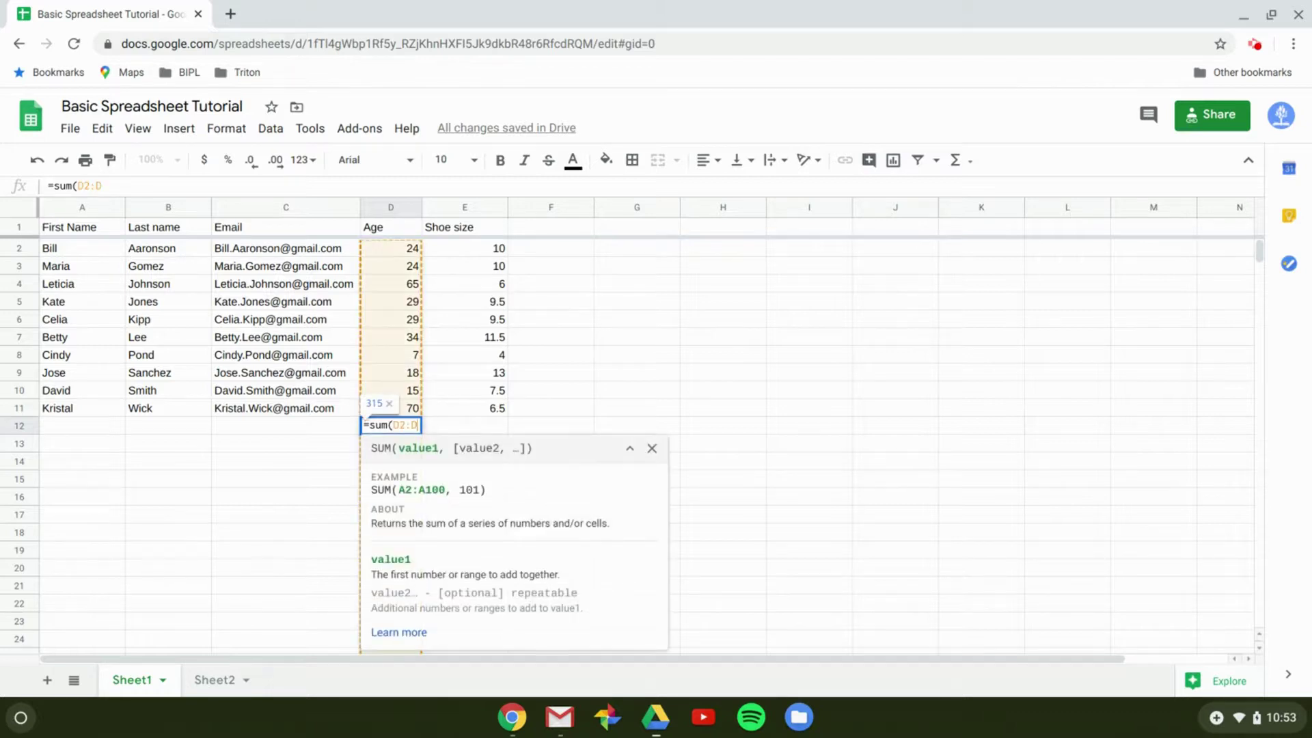
type("11)")
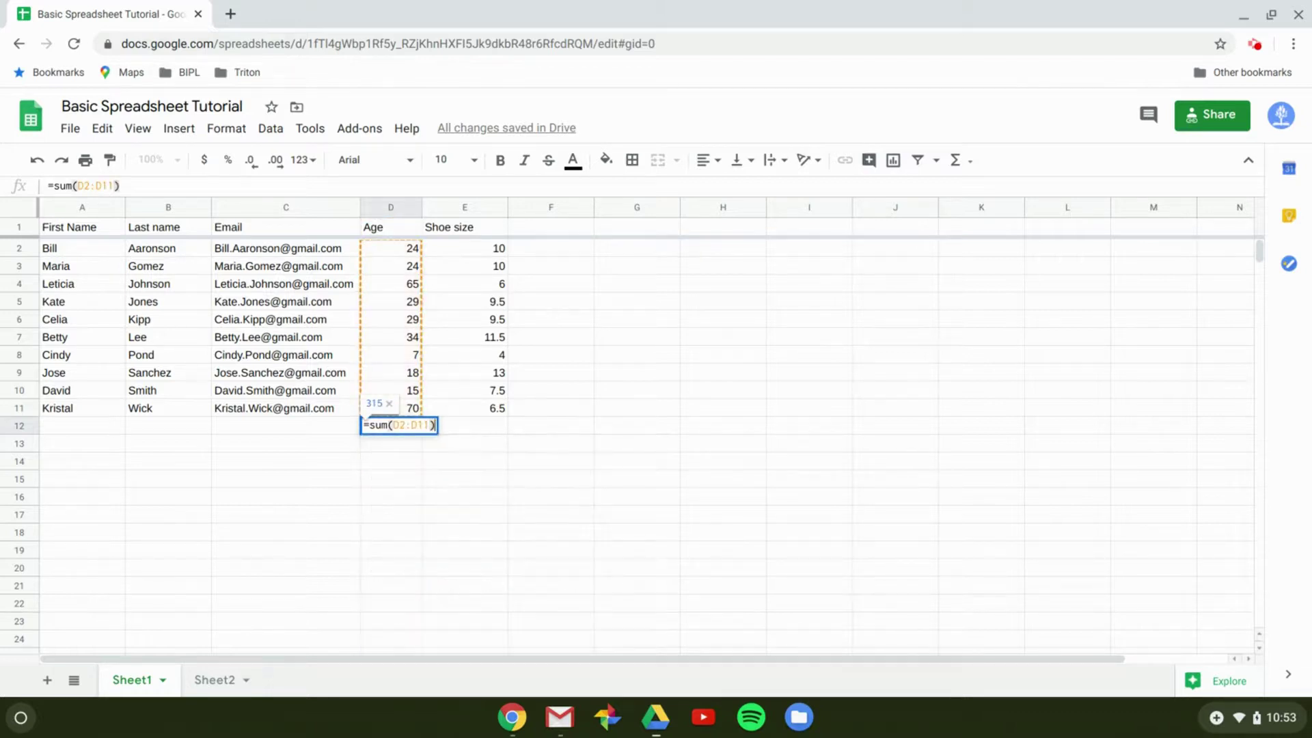
key("Return")
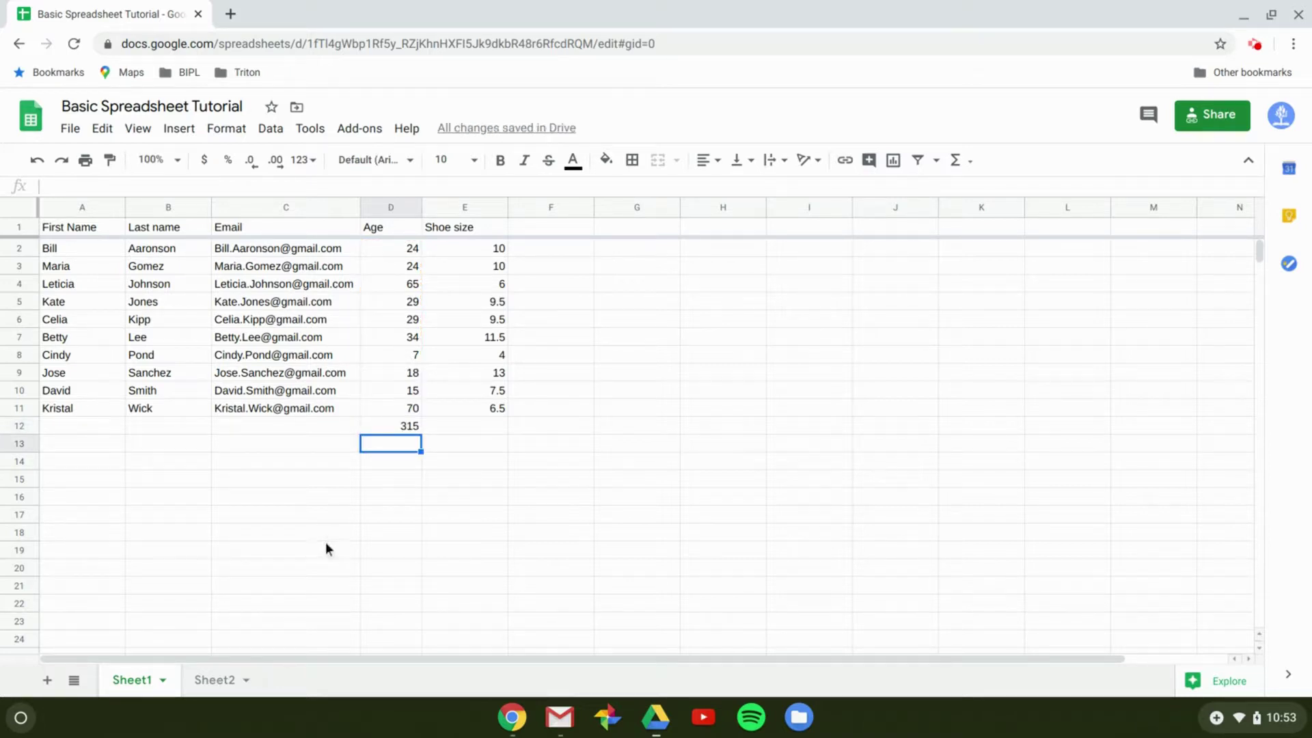
left_click(409, 424)
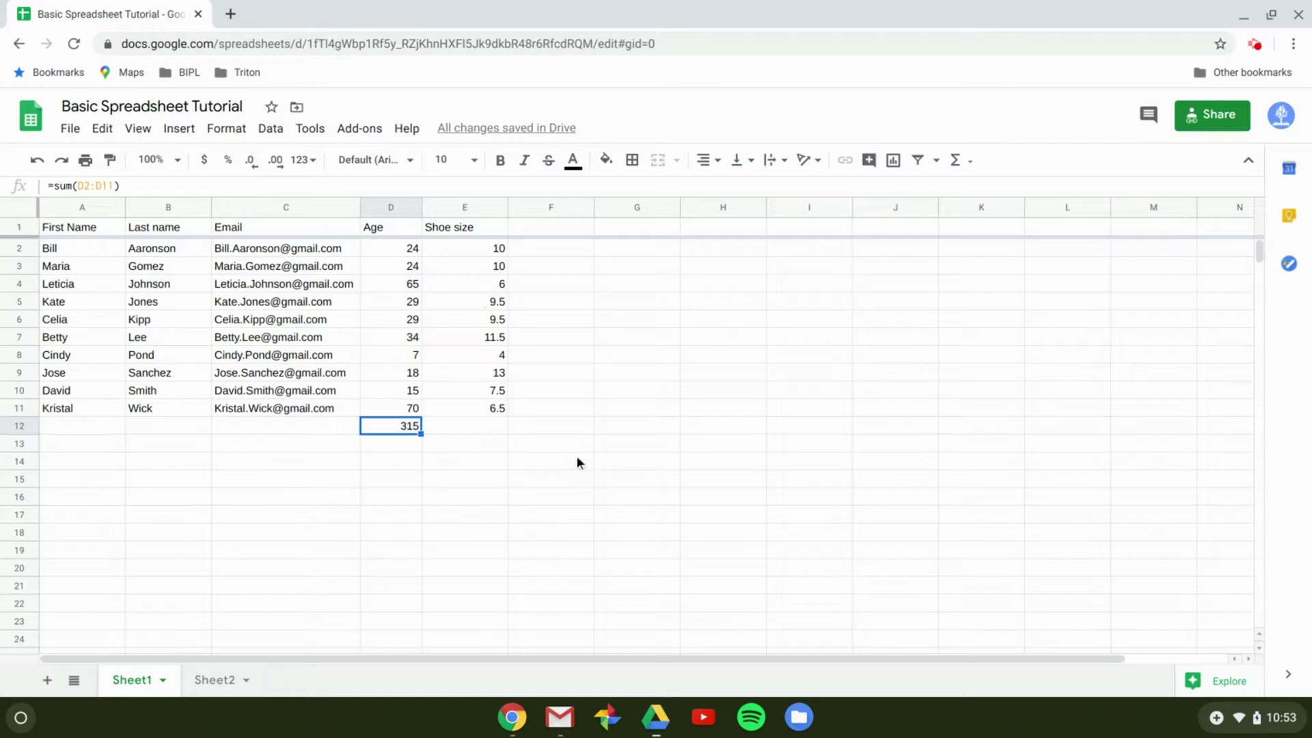
Step: Set the age in cell D8 to 20
left_click(396, 357)
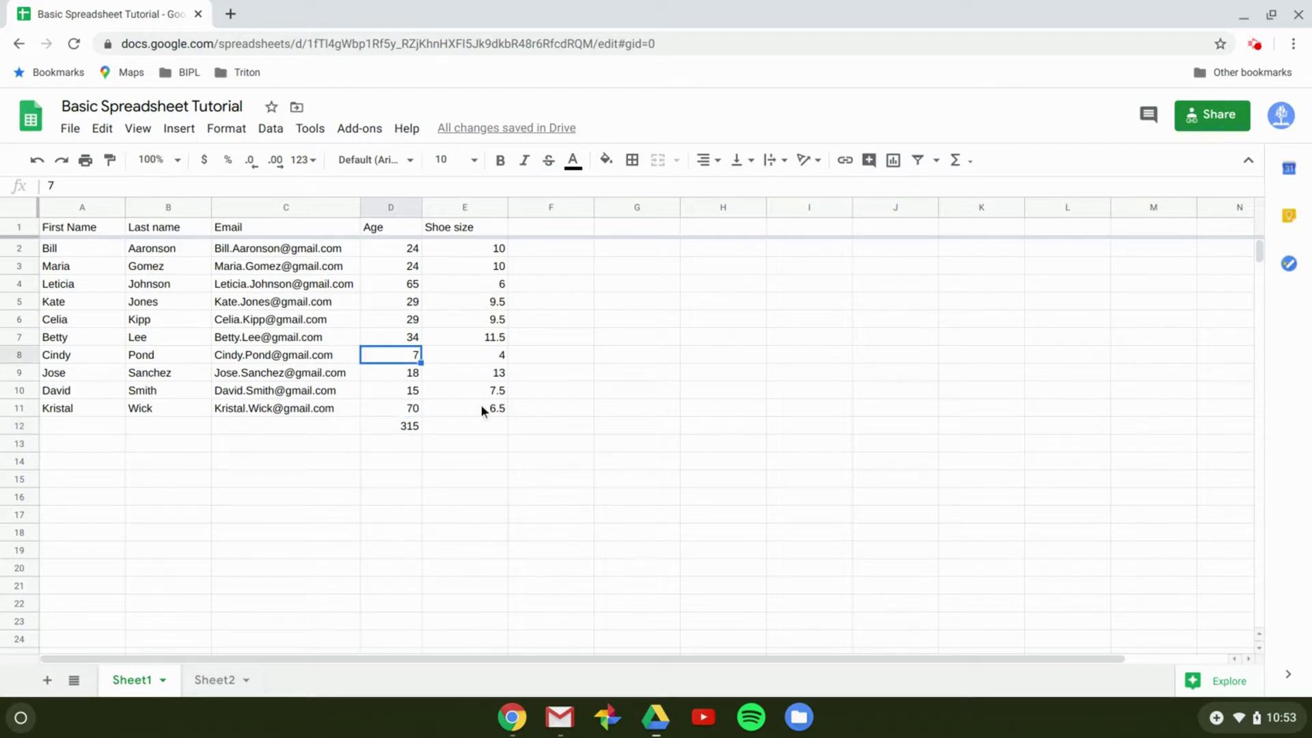
type("20")
key("Return")
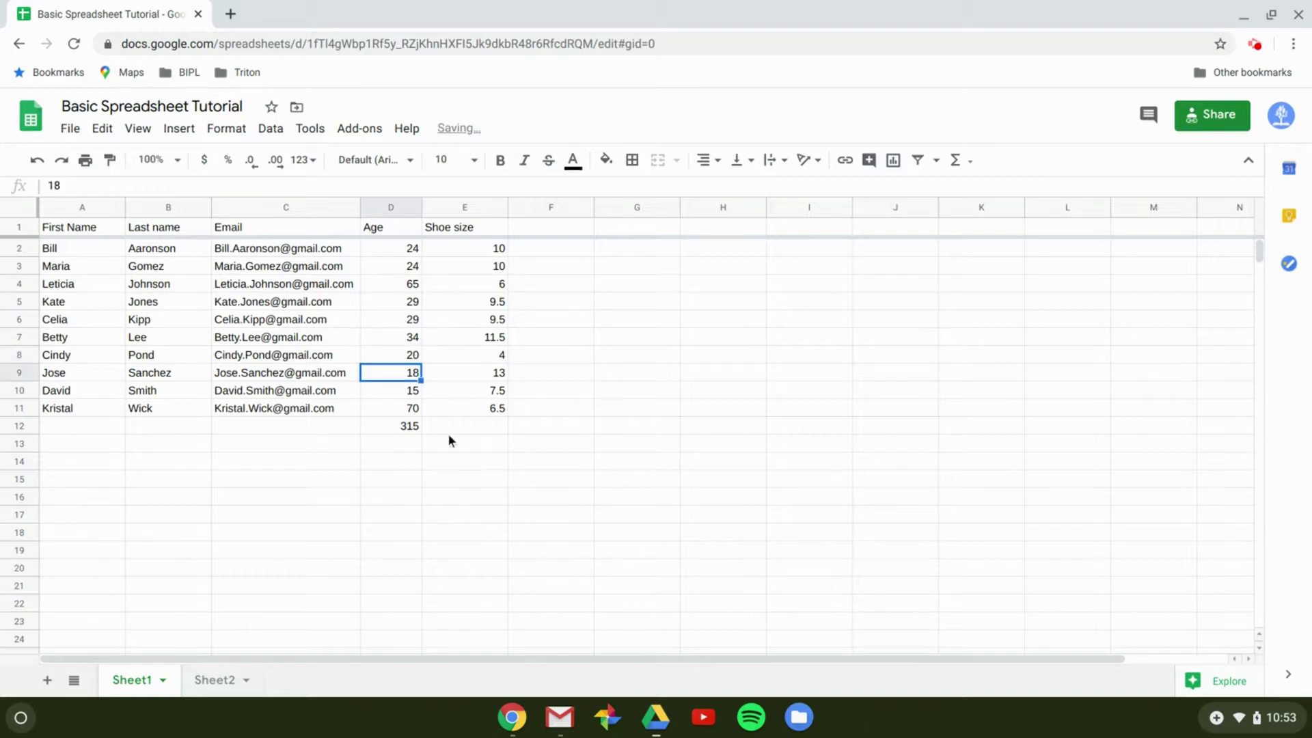